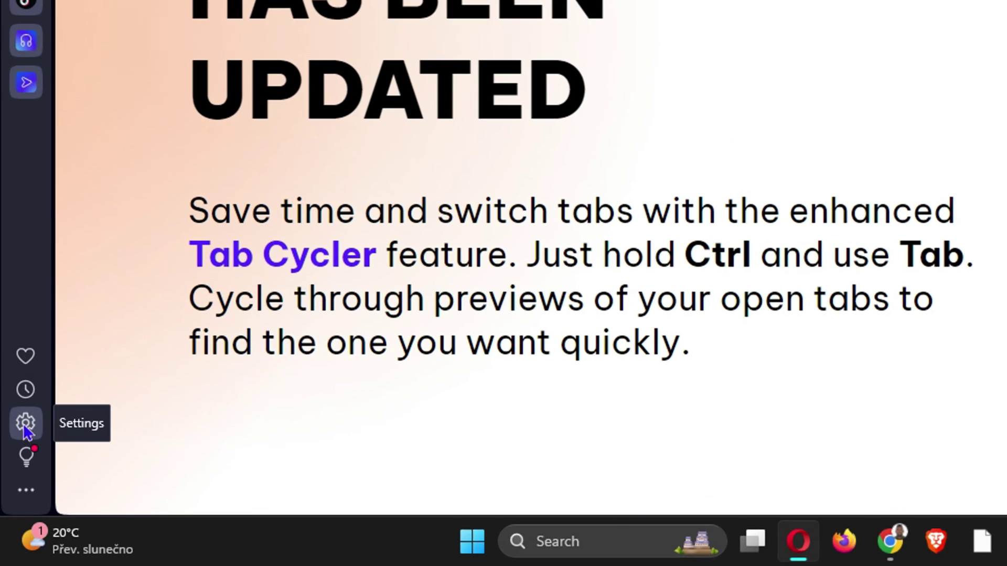
- Open Opera's advanced Preferred languages settings and show the English entry's options
left_click(26, 424)
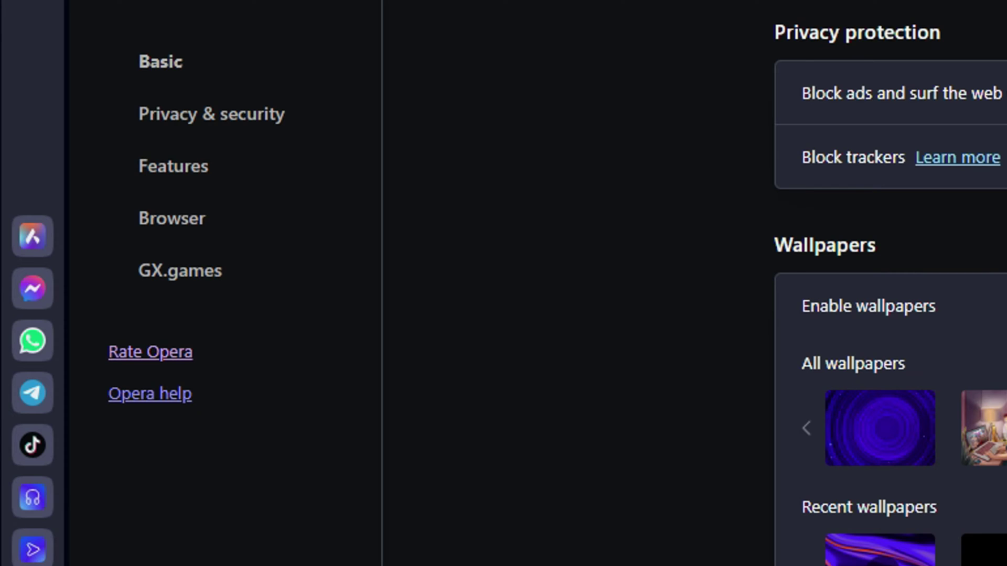
scroll(924, 245, "down", 3)
scroll(925, 244, "down", 3)
scroll(924, 243, "down", 2)
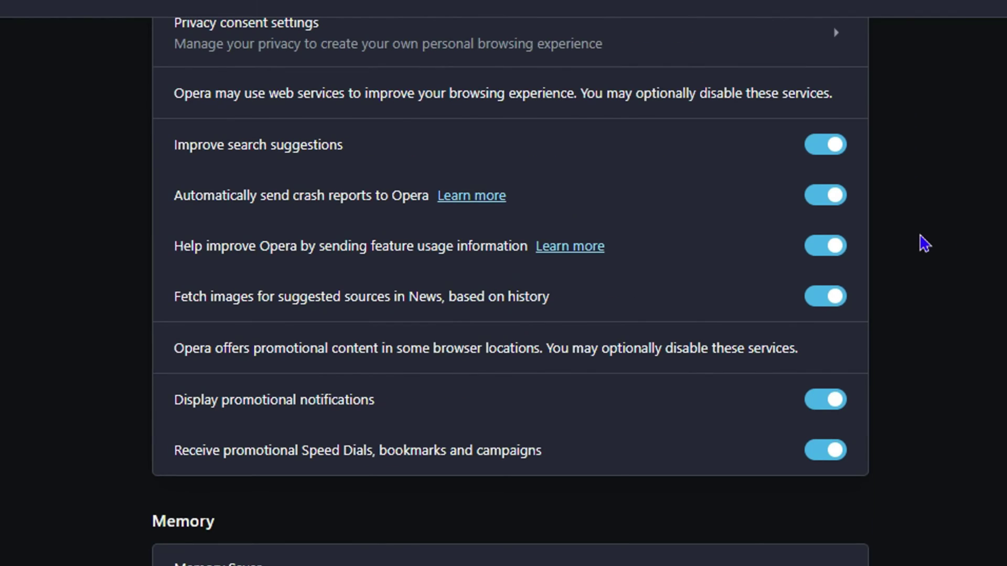
scroll(925, 244, "down", 5)
scroll(870, 278, "down", 1)
scroll(870, 278, "down", 3)
scroll(531, 511, "down", 2)
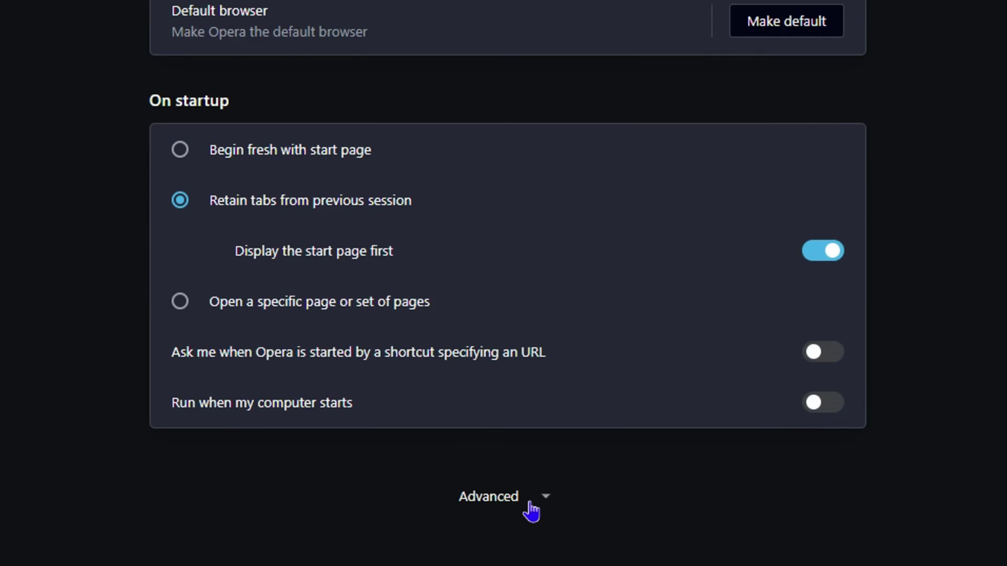
left_click(532, 512)
scroll(956, 8, "down", 3)
scroll(956, 8, "down", 3)
scroll(956, 8, "down", 5)
scroll(507, 284, "down", 5)
scroll(508, 283, "down", 5)
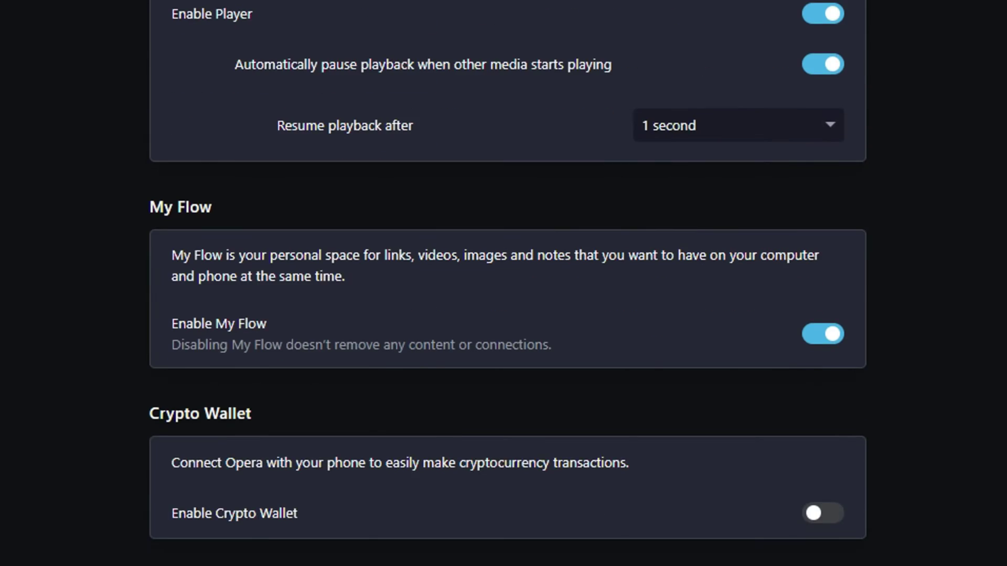
scroll(508, 283, "down", 5)
scroll(507, 283, "down", 5)
scroll(507, 283, "down", 5)
scroll(508, 283, "down", 1)
scroll(507, 284, "down", 5)
scroll(507, 283, "down", 4)
scroll(507, 284, "down", 5)
scroll(507, 284, "down", 5)
scroll(507, 283, "down", 2)
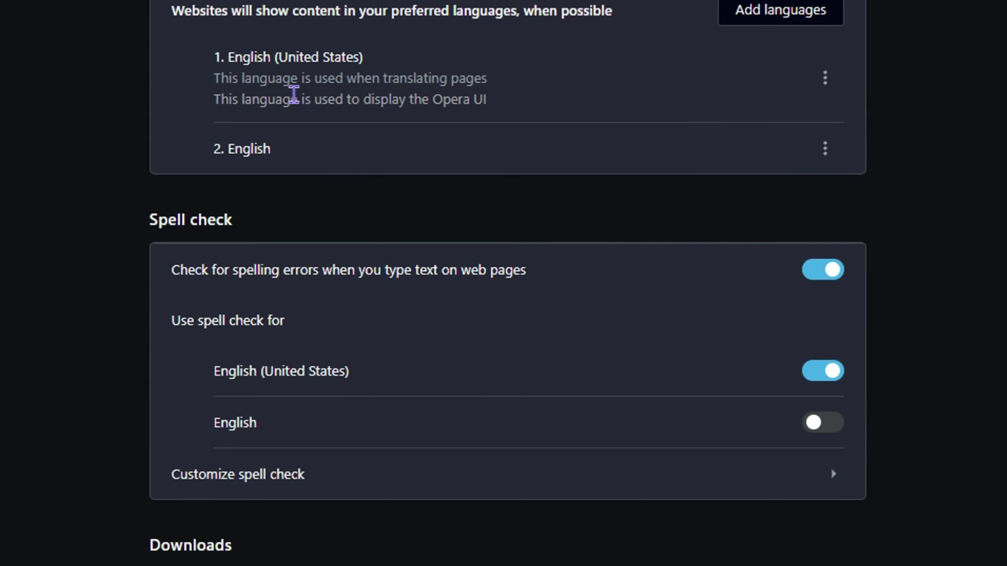
scroll(291, 95, "up", 3)
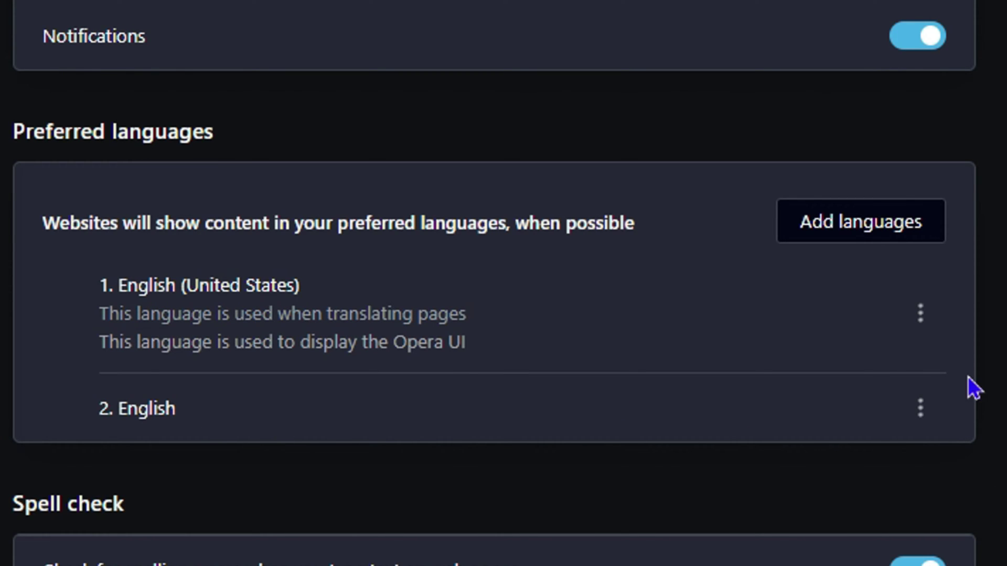
left_click(920, 410)
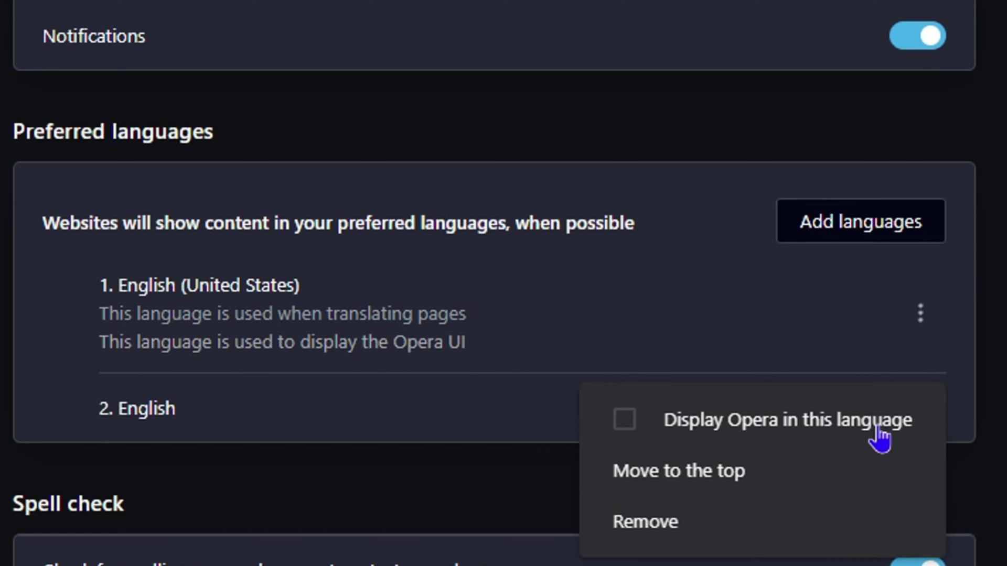
- Add English (Canada) to the preferred languages list
left_click(739, 281)
left_click(870, 228)
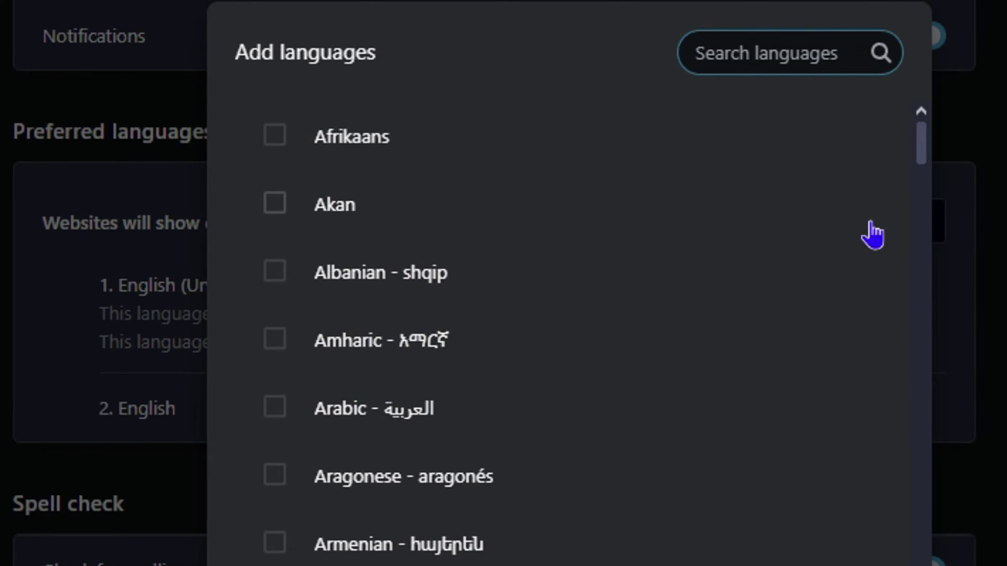
scroll(490, 281, "down", 10)
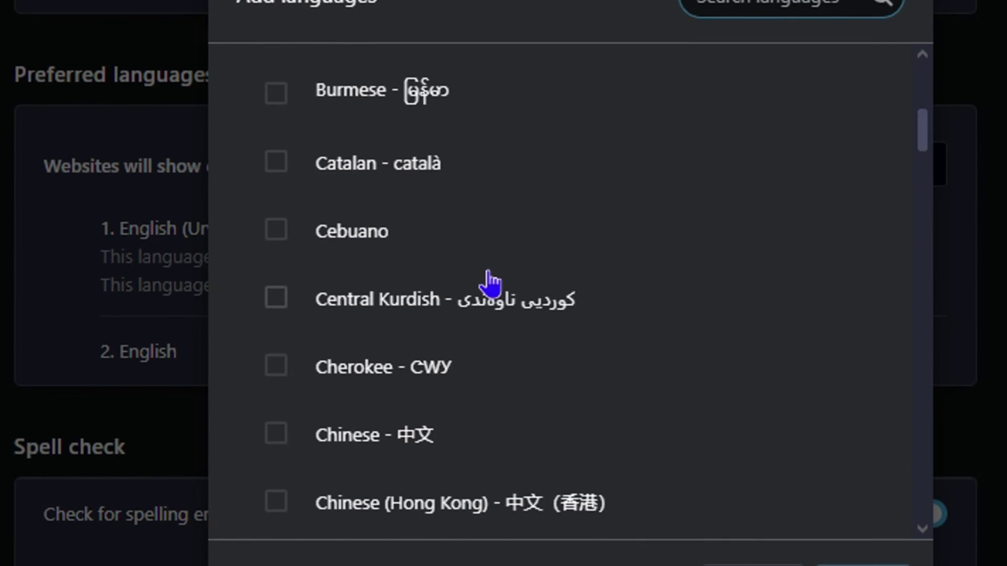
scroll(490, 281, "down", 6)
scroll(489, 280, "down", 3)
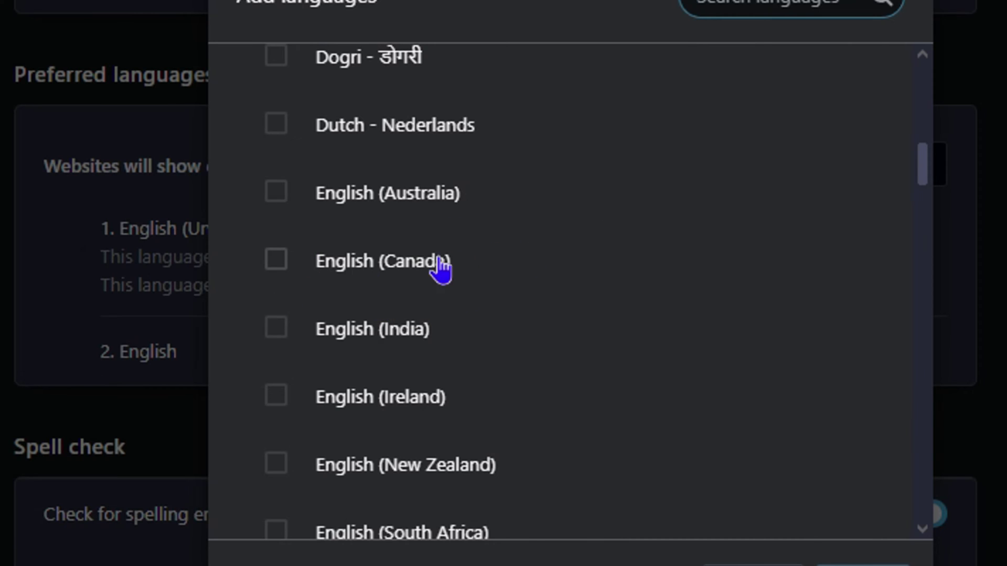
left_click(280, 264)
left_click(861, 563)
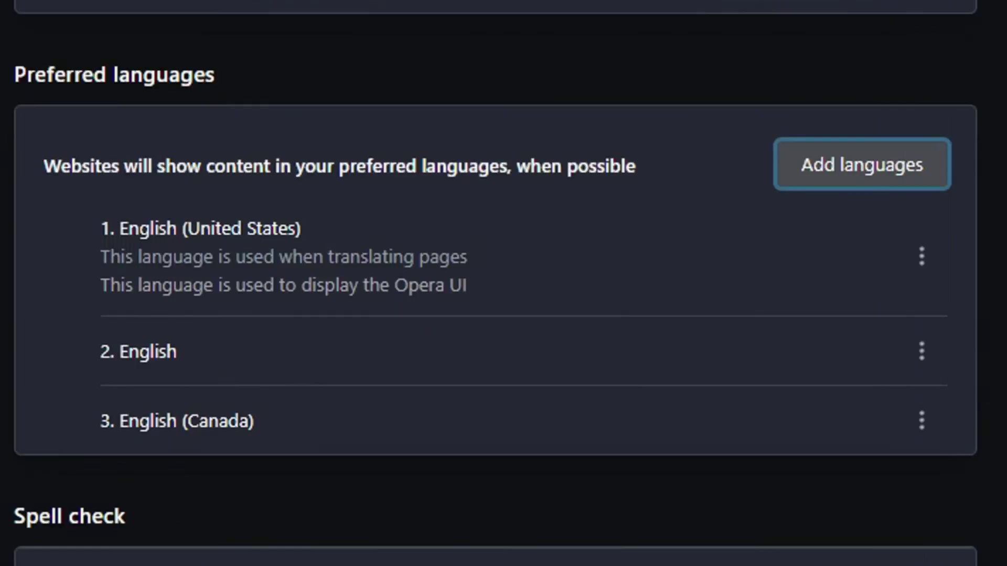
- Set English (Canada) as Opera's display language and relaunch the browser
left_click(923, 423)
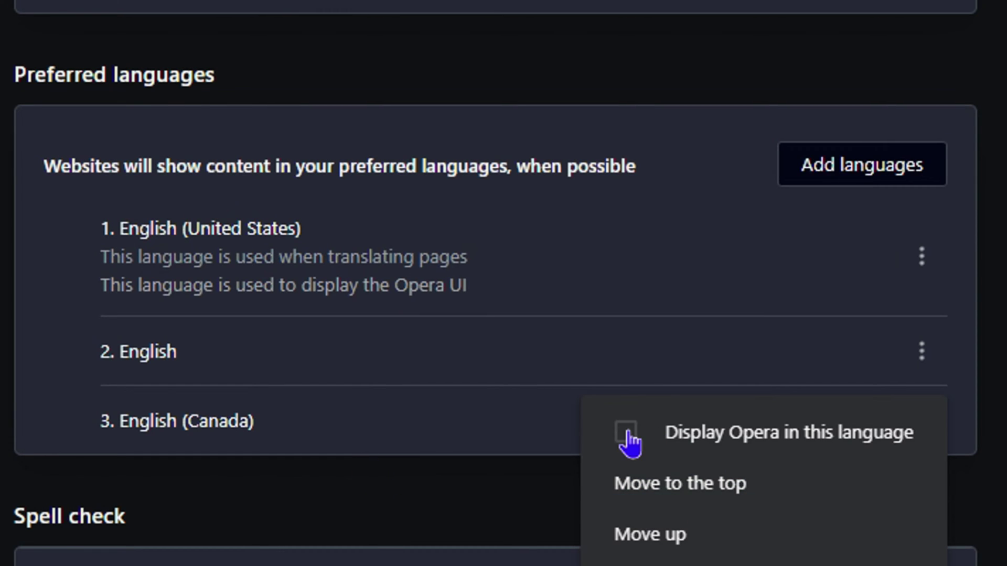
left_click(634, 437)
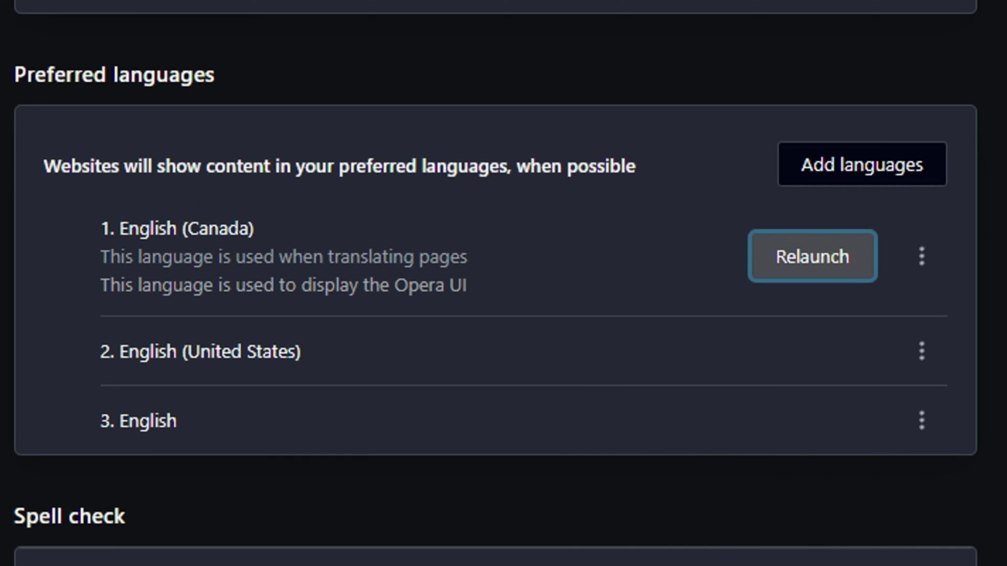
left_click(824, 271)
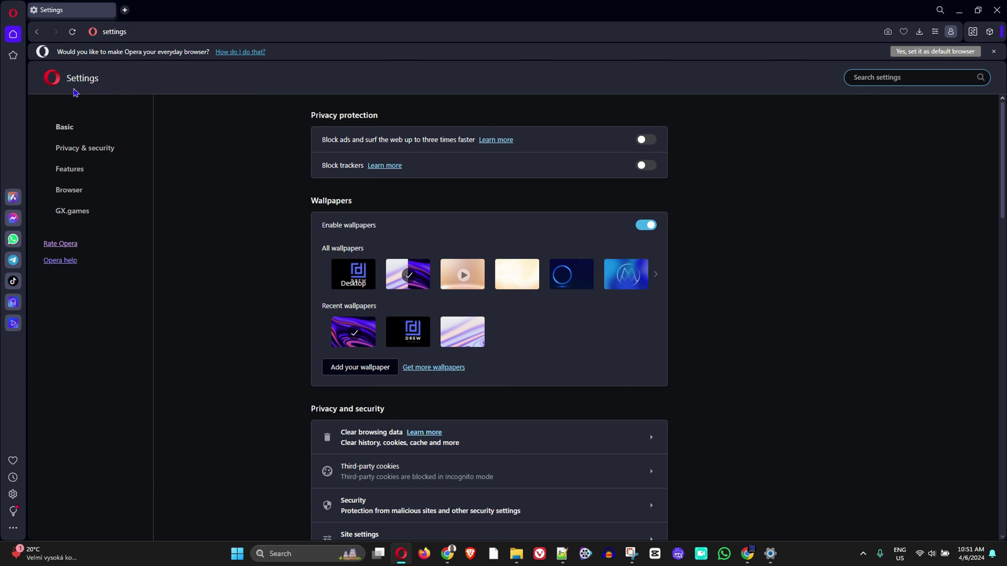
- Open a new Speed Dial tab after Opera restarts
left_click(125, 10)
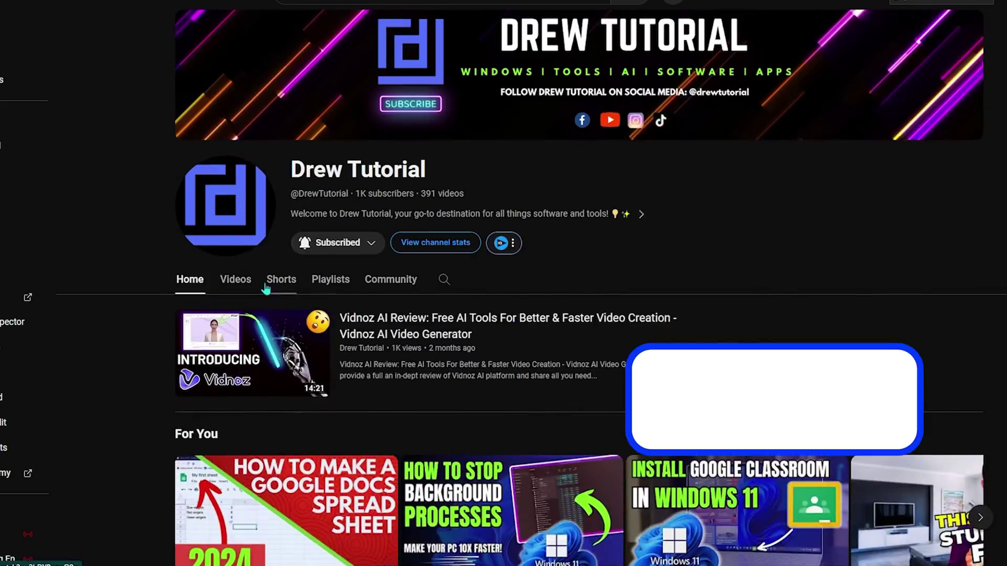
- Browse the Drew Tutorial channel's Videos tab, then its Shorts tab
left_click(236, 279)
scroll(490, 366, "down", 10)
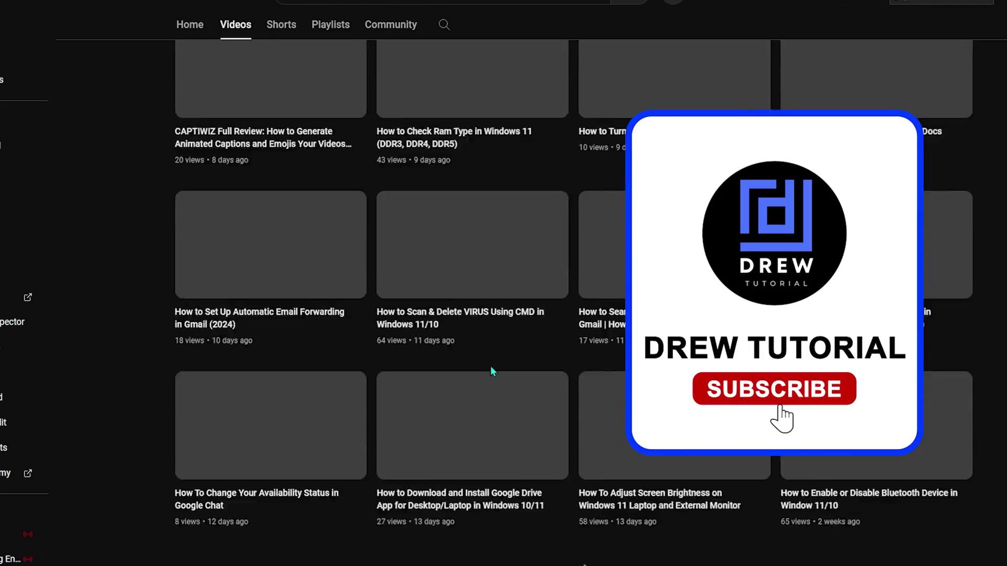
scroll(491, 366, "down", 5)
scroll(493, 371, "down", 5)
scroll(492, 366, "up", 5)
scroll(492, 366, "up", 5)
scroll(492, 366, "up", 5)
scroll(491, 366, "up", 5)
left_click(281, 279)
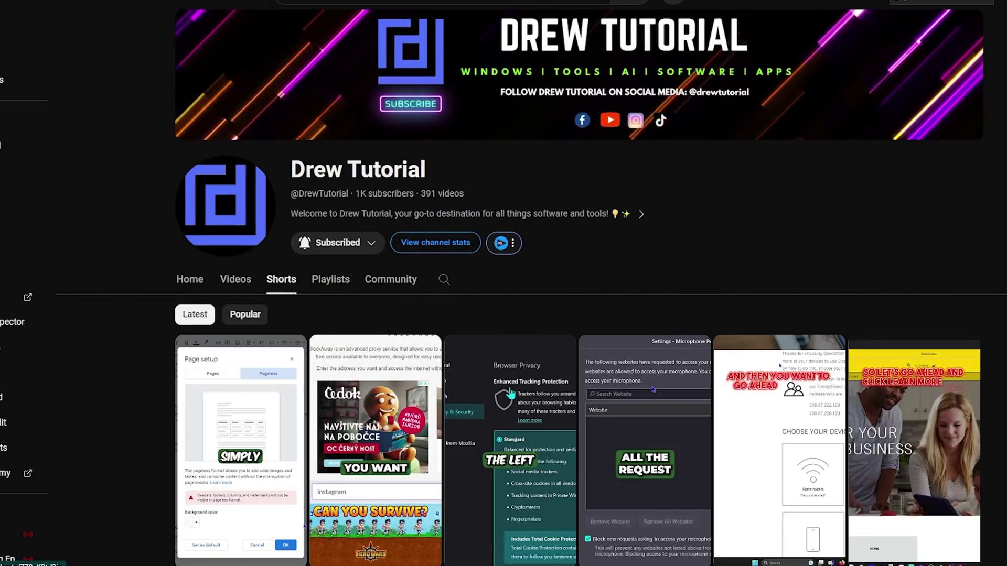
scroll(508, 405, "down", 5)
scroll(508, 405, "down", 5)
scroll(508, 405, "down", 5)
scroll(509, 406, "down", 5)
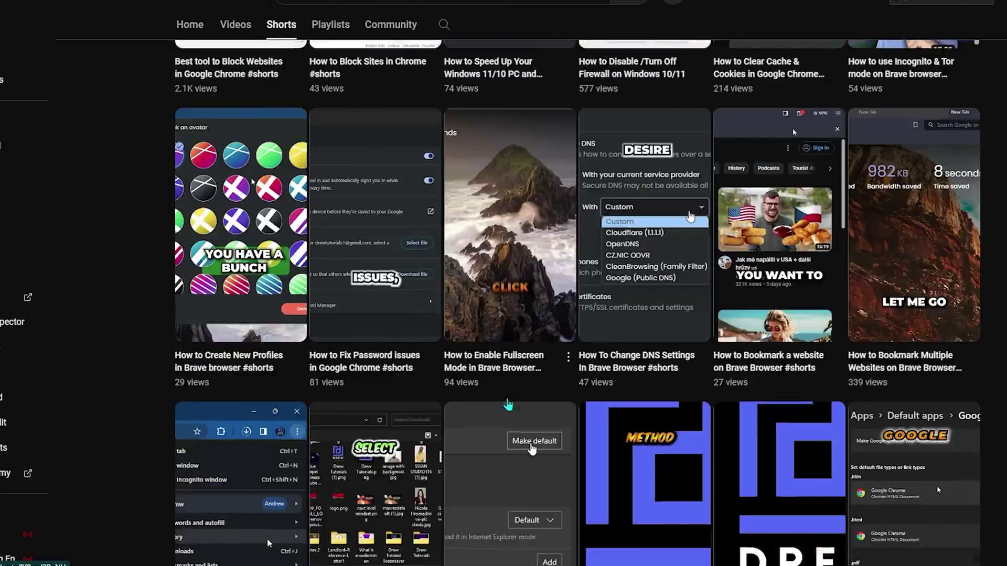
scroll(508, 405, "down", 5)
scroll(508, 406, "down", 5)
scroll(508, 405, "down", 5)
scroll(508, 405, "down", 5)
scroll(508, 406, "down", 5)
scroll(508, 405, "down", 5)
scroll(321, 286, "up", 15)
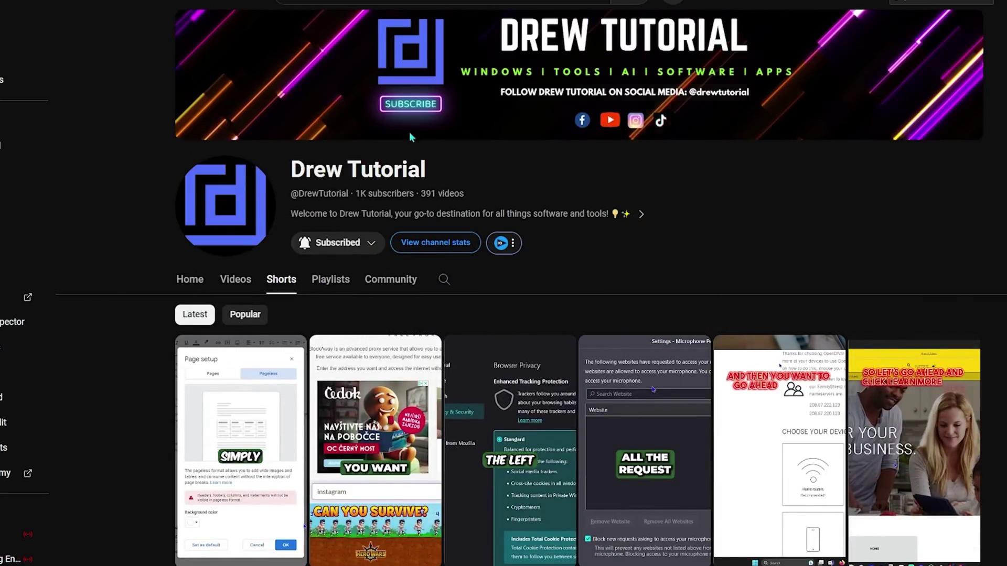